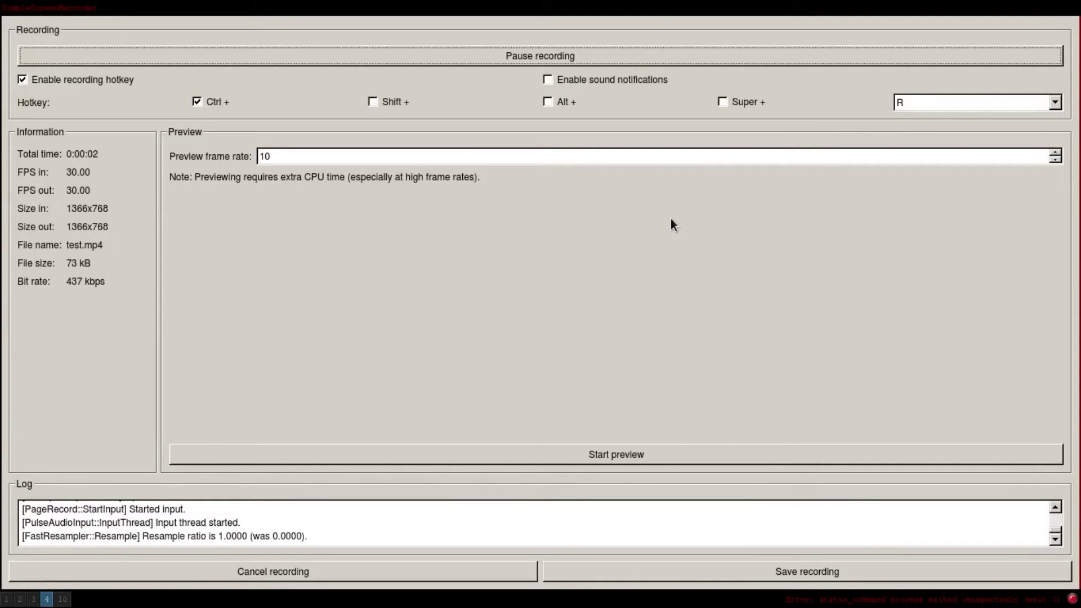
Switch to workspace 3 with the Mint VM, dismiss the menu, and open a Terminal.
{"action": "key", "text": "super+3"}
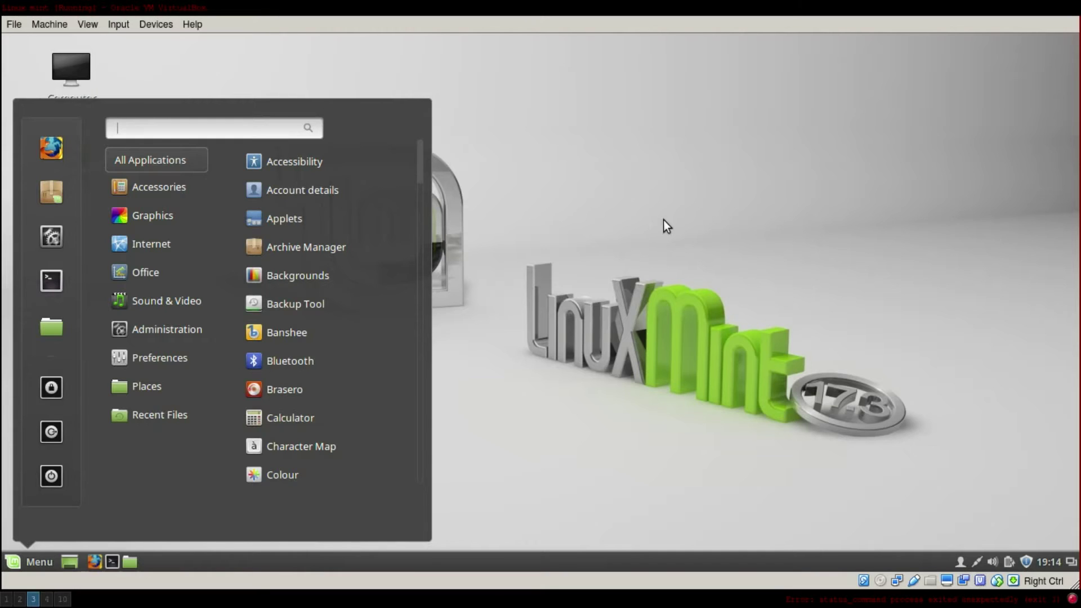
{"action": "left_click", "coordinate": [673, 303]}
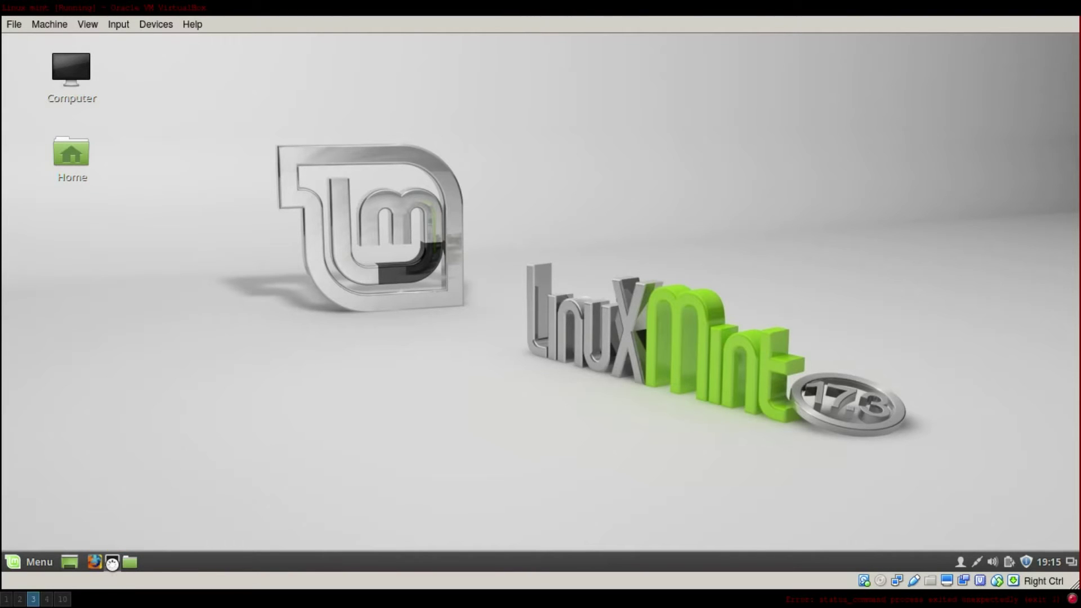
{"action": "left_click", "coordinate": [113, 563]}
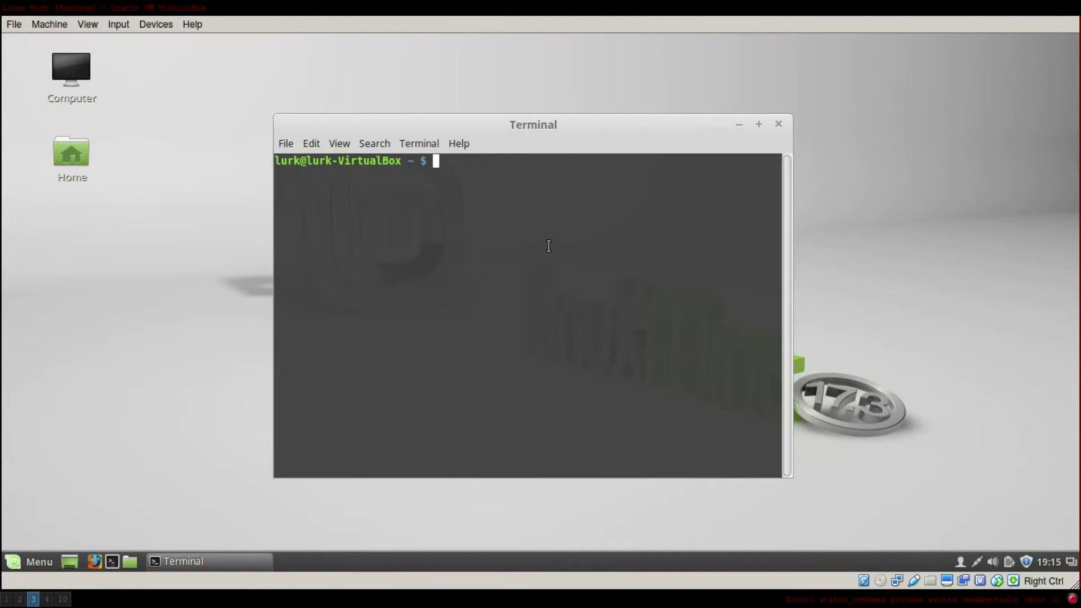
Install irssi with sudo apt-get install irssi, authorizing with the sudo password.
{"action": "type", "text": "sudo apt-get inst"}
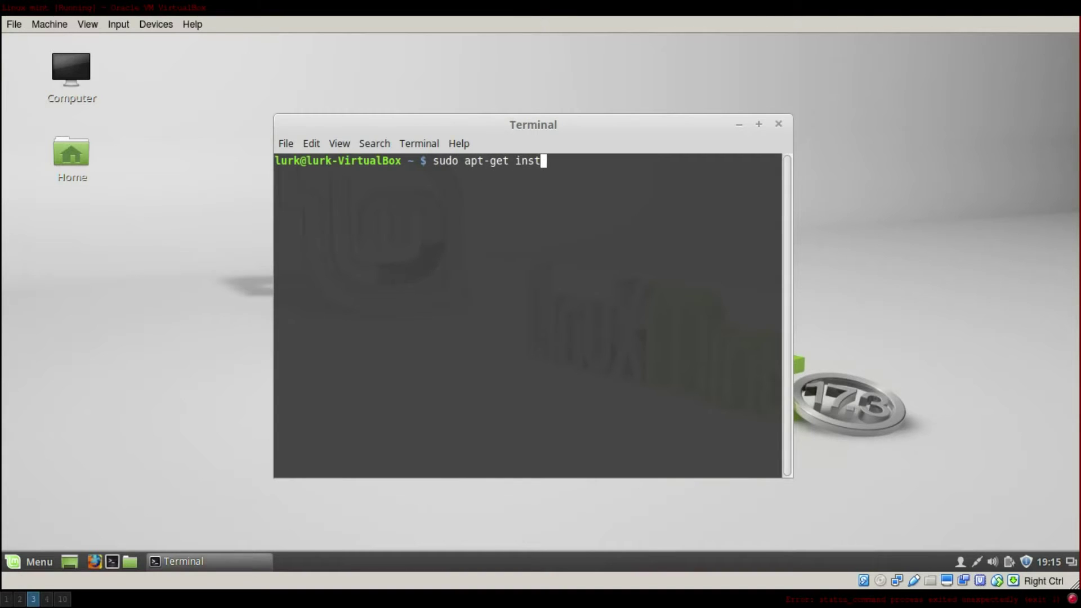
{"action": "type", "text": "all irssi"}
{"action": "key", "text": "Return"}
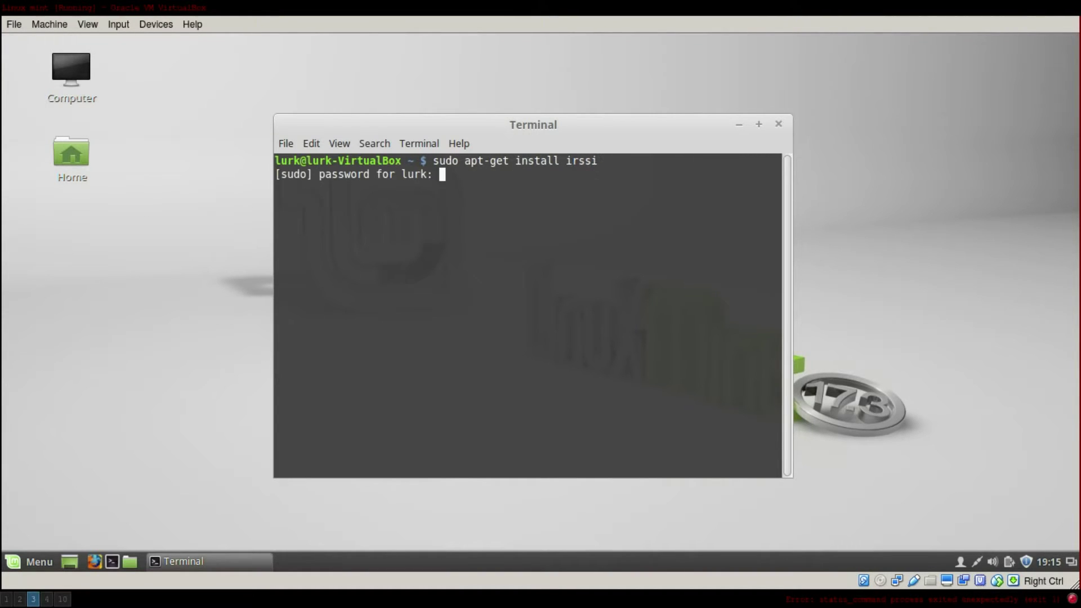
{"action": "key", "text": "Return"}
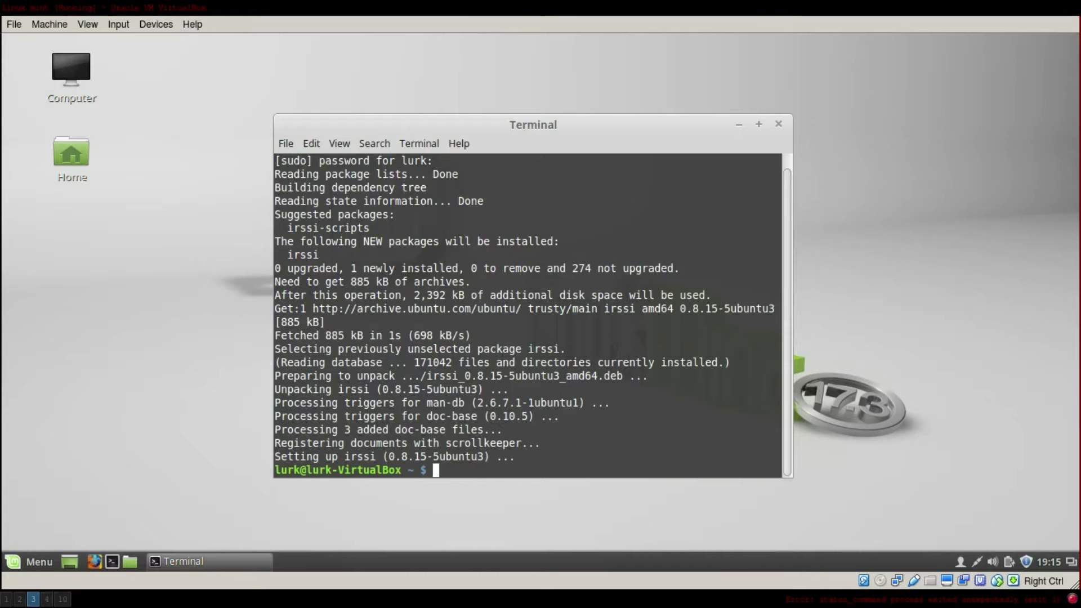
{"action": "type", "text": "irssi"}
Start irssi, abandon the /connect line, quit with /exit, and recall the irssi command.
{"action": "key", "text": "Return"}
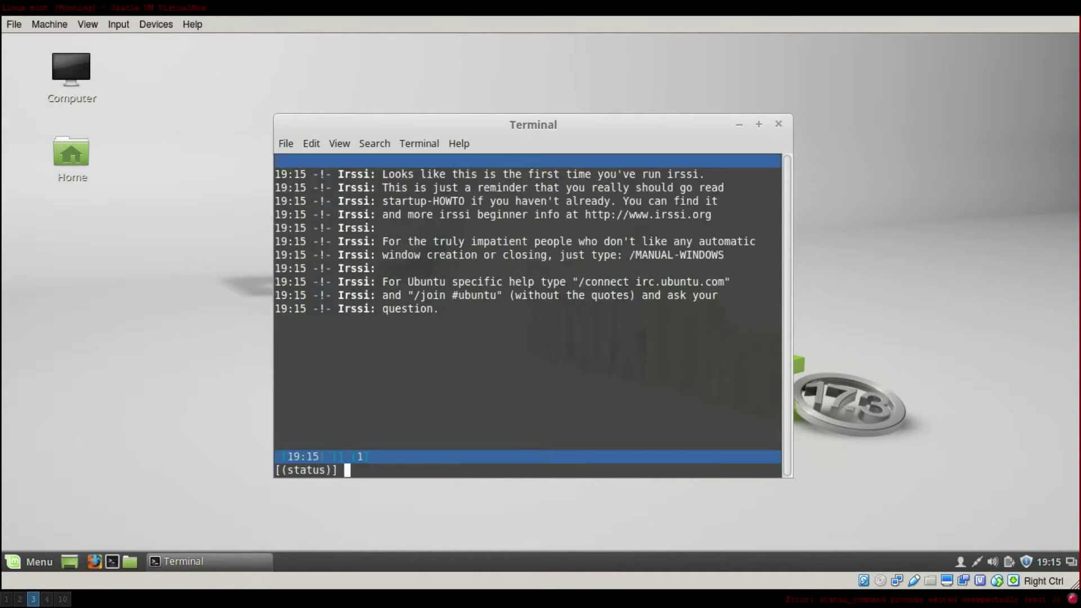
{"action": "type", "text": "/connect irc.freenode.org"}
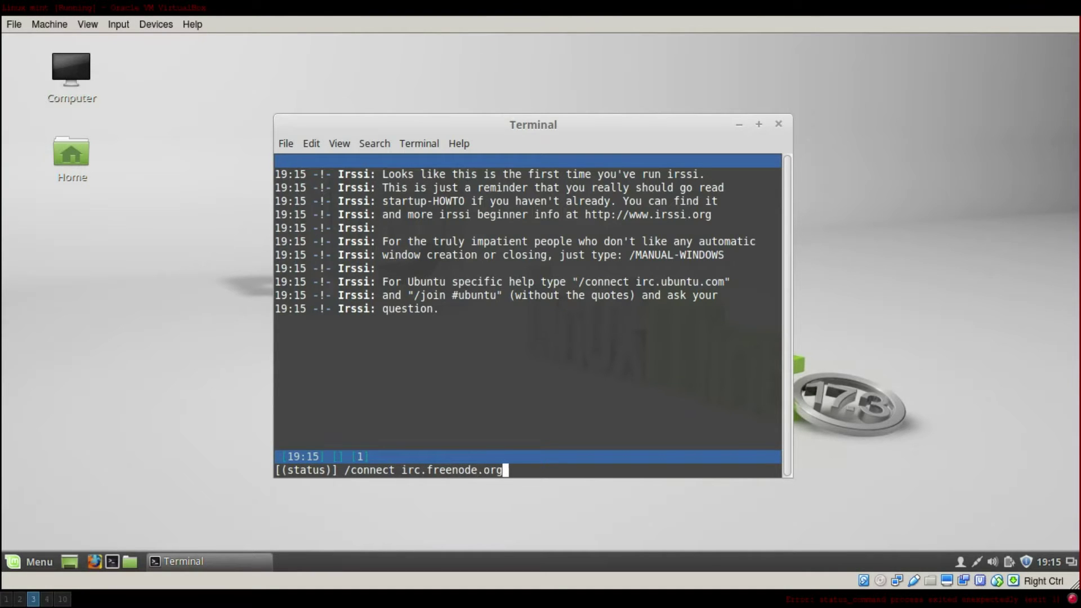
{"action": "key", "text": "BackSpace"}
{"action": "key", "text": "BackSpace"}
{"action": "key", "text": "BackSpace"}
{"action": "key", "text": "BackSpace"}
{"action": "key", "text": "BackSpace"}
{"action": "key", "text": "BackSpace"}
{"action": "key", "text": "BackSpace"}
{"action": "key", "text": "BackSpace"}
{"action": "key", "text": "BackSpace"}
{"action": "key", "text": "BackSpace"}
{"action": "key", "text": "BackSpace"}
{"action": "key", "text": "BackSpace"}
{"action": "key", "text": "BackSpace"}
{"action": "key", "text": "BackSpace"}
{"action": "key", "text": "BackSpace"}
{"action": "key", "text": "BackSpace"}
{"action": "key", "text": "BackSpace"}
{"action": "key", "text": "BackSpace"}
{"action": "key", "text": "BackSpace"}
{"action": "key", "text": "BackSpace"}
{"action": "type", "text": "/e"}
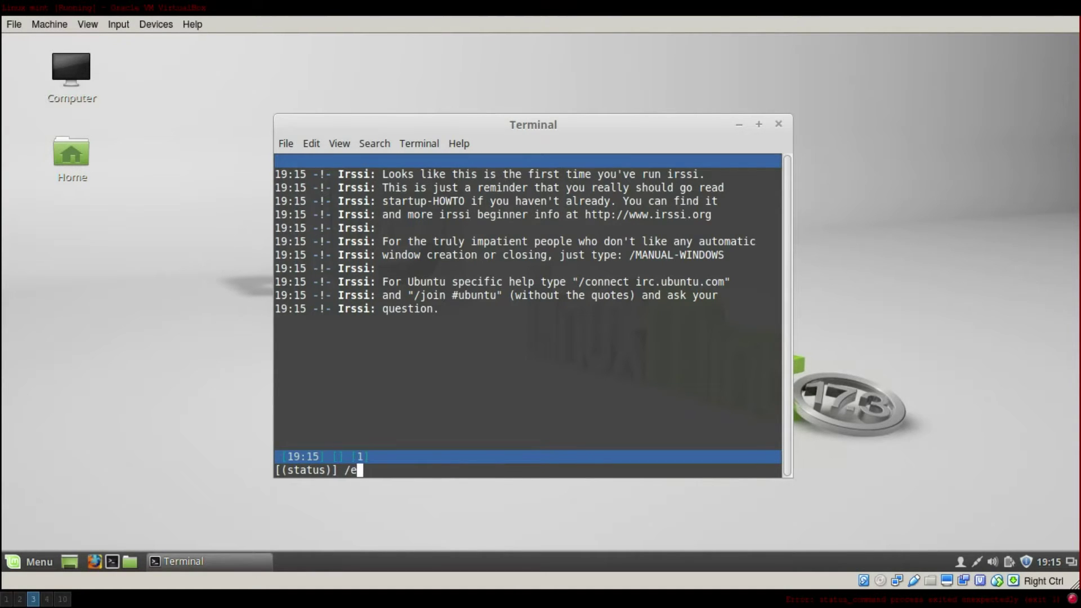
{"action": "type", "text": "xit"}
{"action": "key", "text": "Return"}
{"action": "key", "text": "Up"}
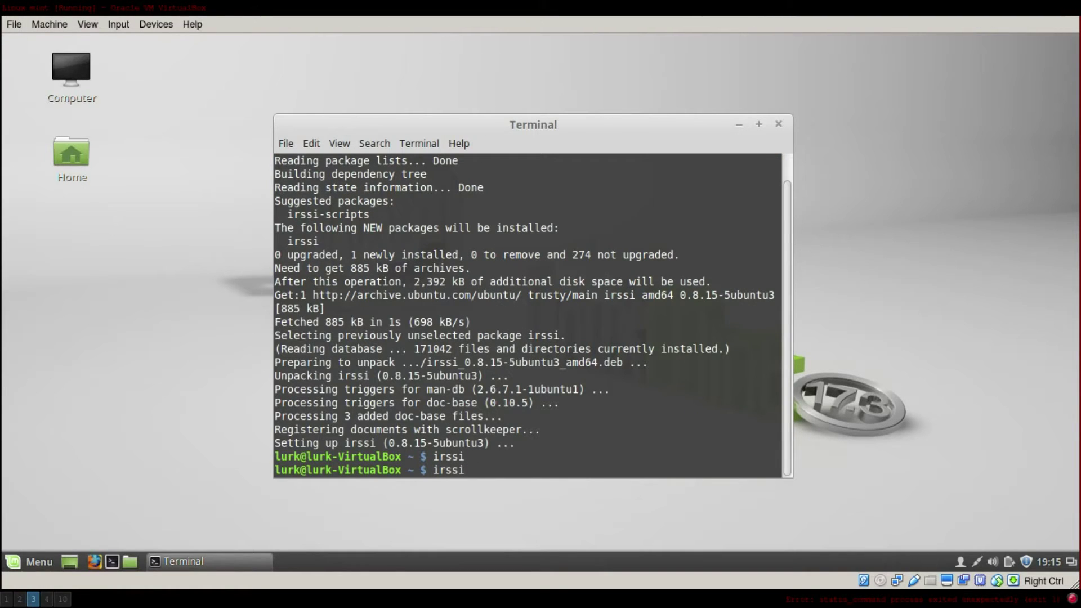
{"action": "type", "text": "-c irc.freenode.org"}
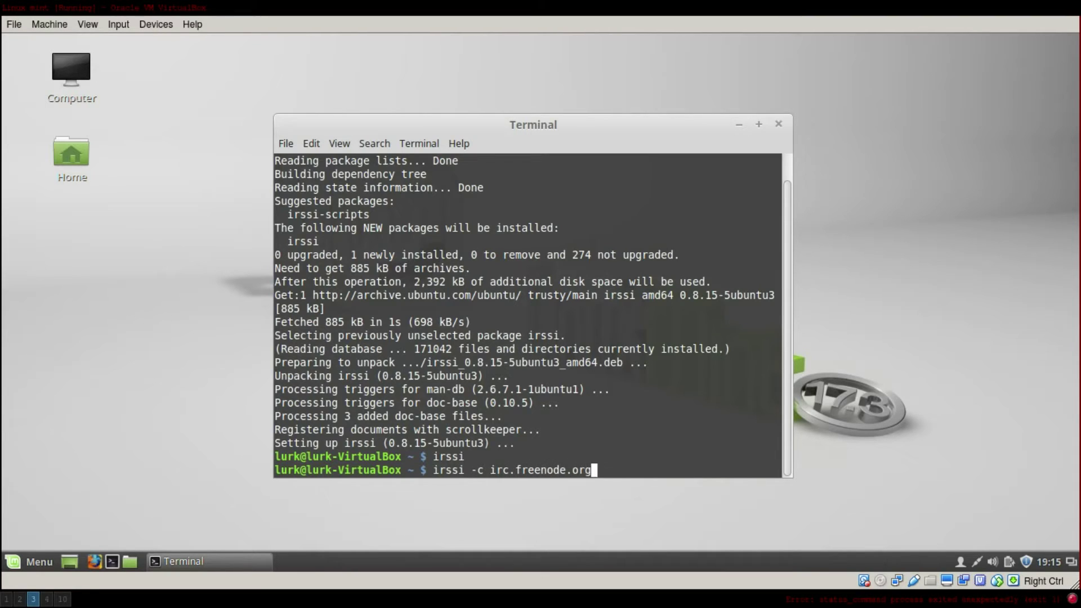
Launch irssi with -c irc.freenode.org to connect directly to freenode.
{"action": "key", "text": "Return"}
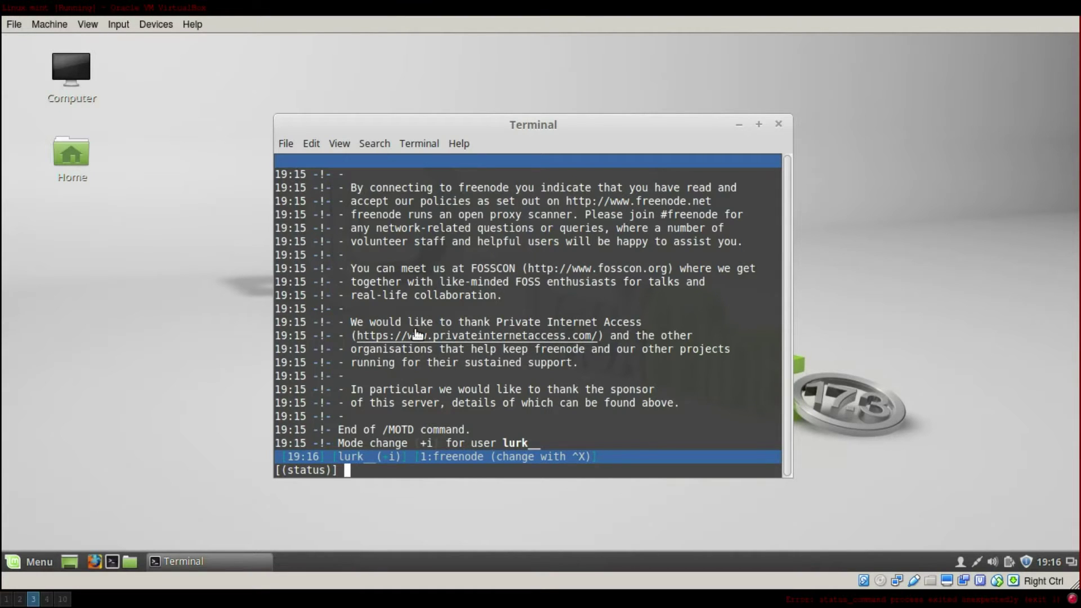
Join ##linux with /j #linux, then launch Firefox and refocus the Terminal.
{"action": "type", "text": "/"}
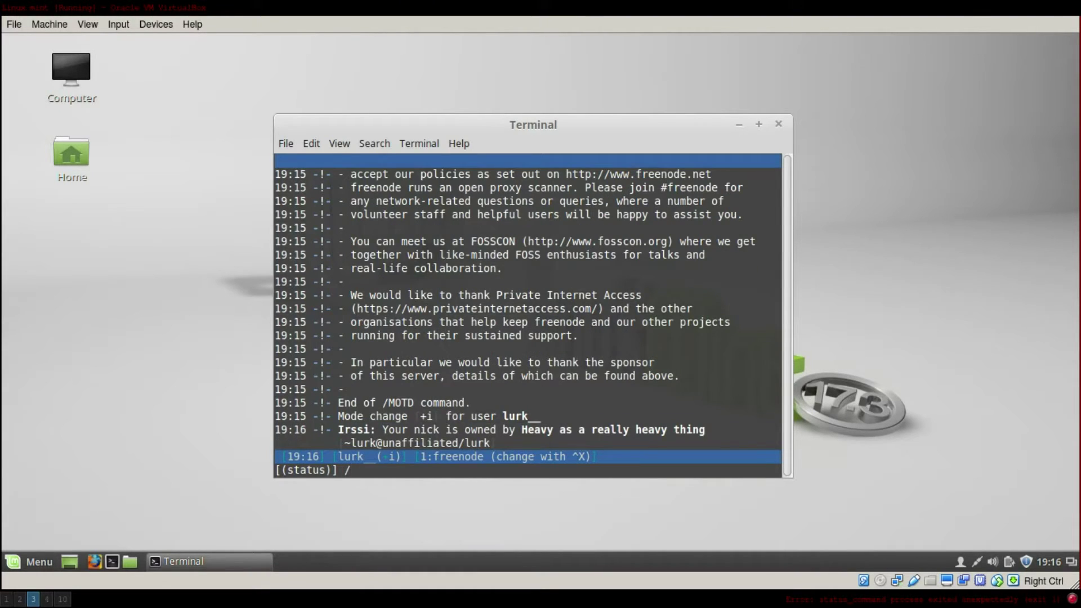
{"action": "type", "text": "j #linux"}
{"action": "key", "text": "Return"}
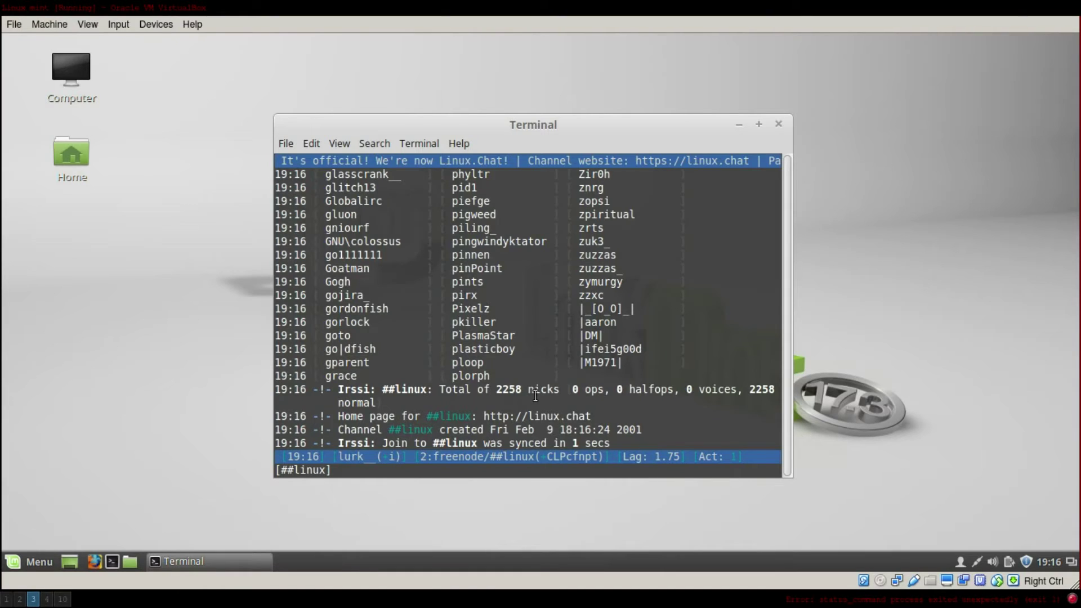
{"action": "left_click", "coordinate": [93, 561]}
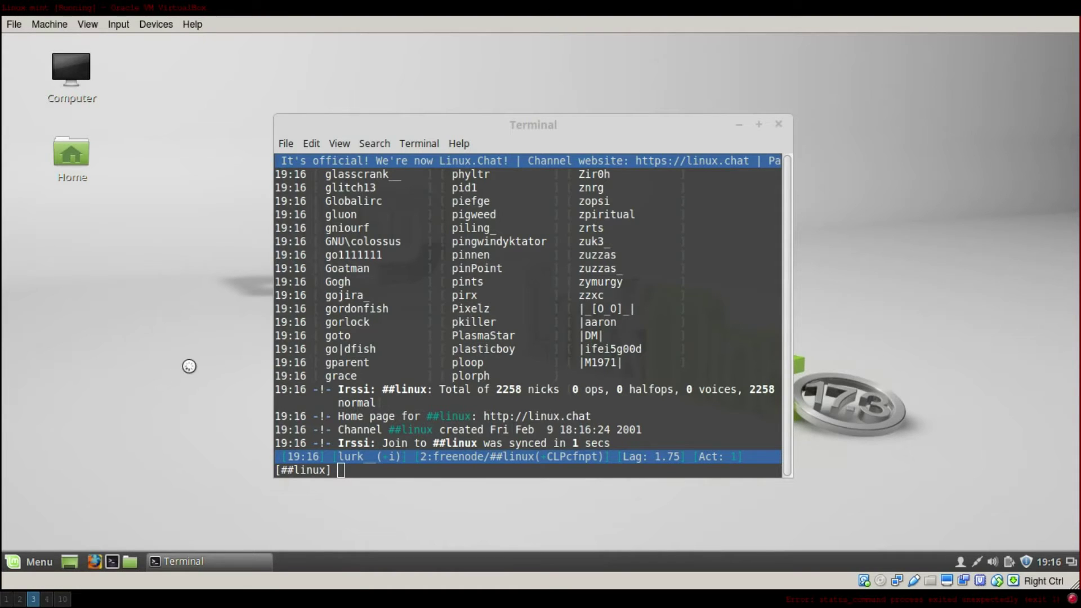
{"action": "left_click", "coordinate": [570, 411]}
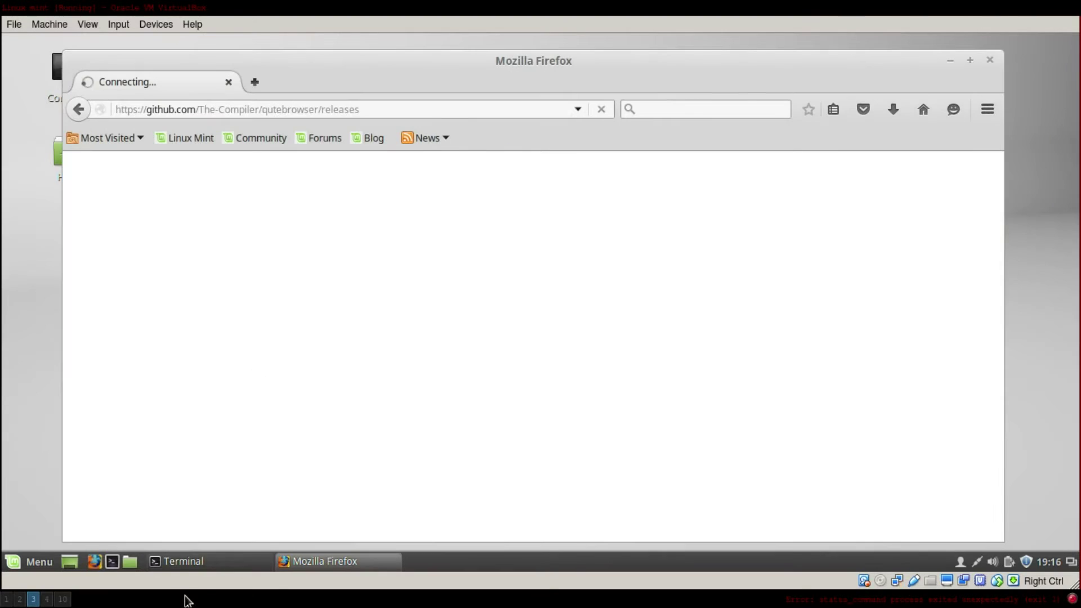
Search the web for 'how to register an account on irc', then return to irssi.
{"action": "left_click", "coordinate": [216, 563]}
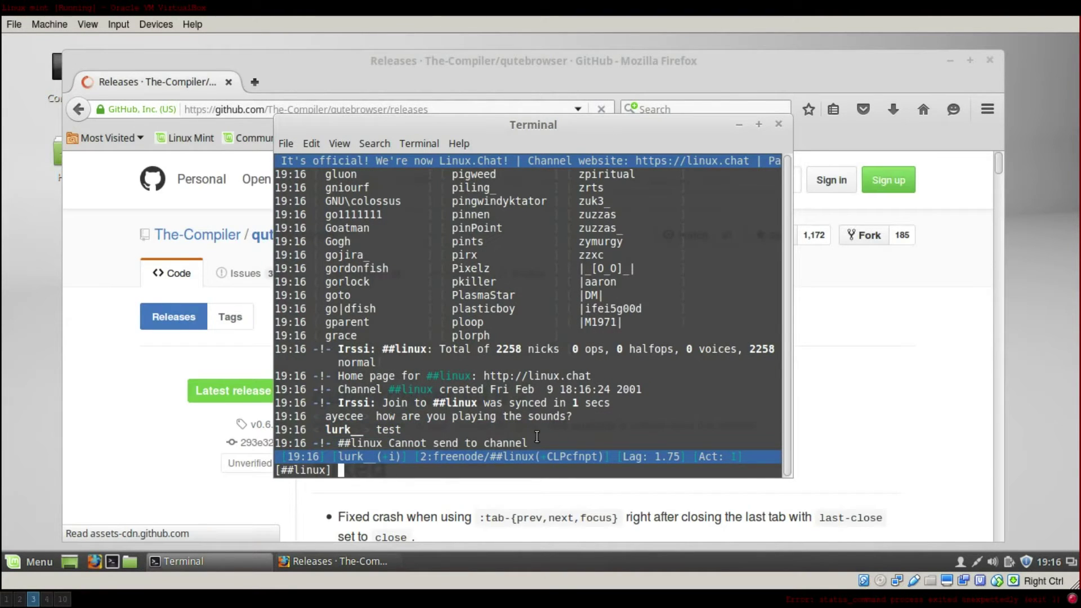
{"action": "left_click_drag", "start_coordinate": [532, 443], "coordinate": [379, 436]}
{"action": "left_click", "coordinate": [379, 436]}
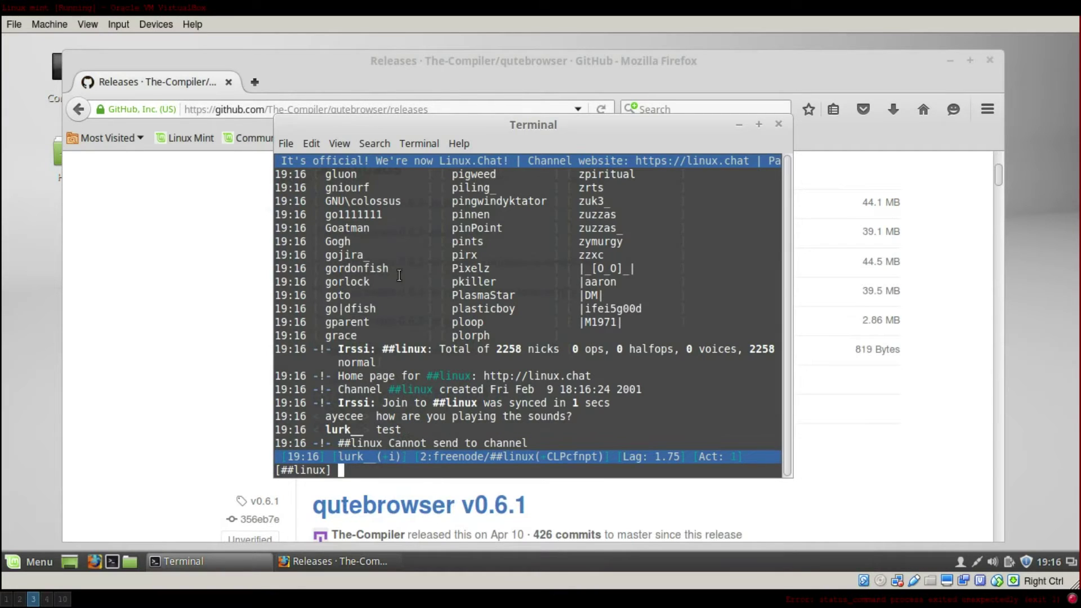
{"action": "left_click", "coordinate": [697, 107]}
{"action": "type", "text": "how to "}
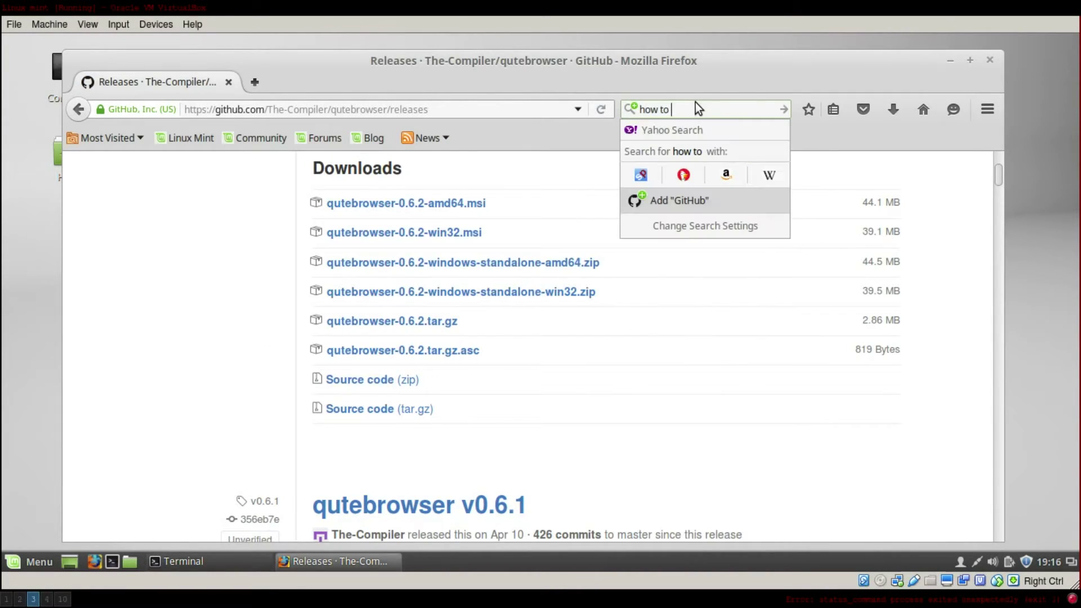
{"action": "type", "text": "register "}
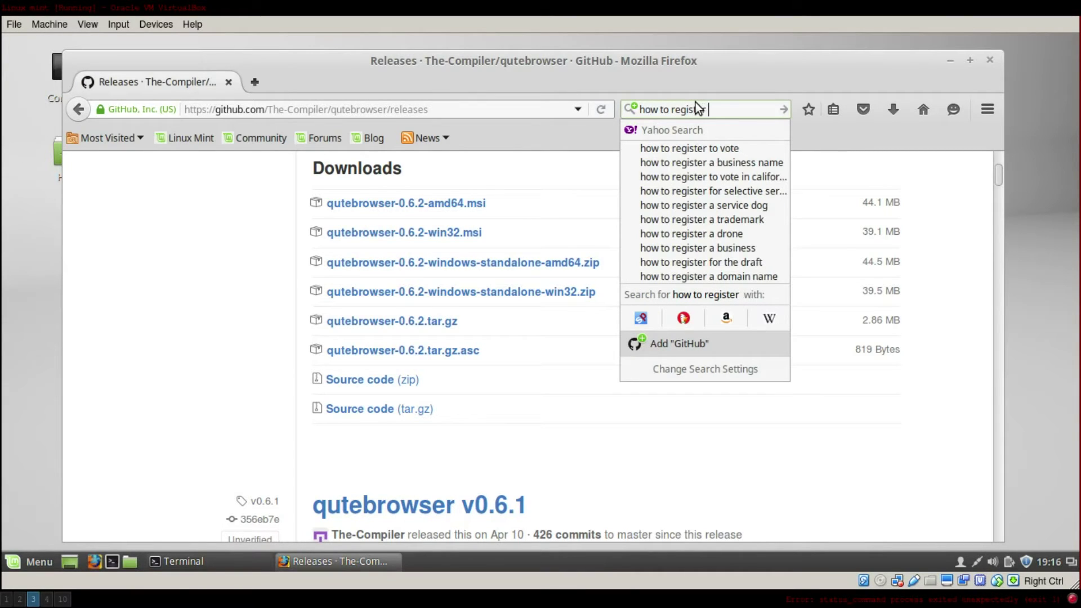
{"action": "type", "text": "an account on irc"}
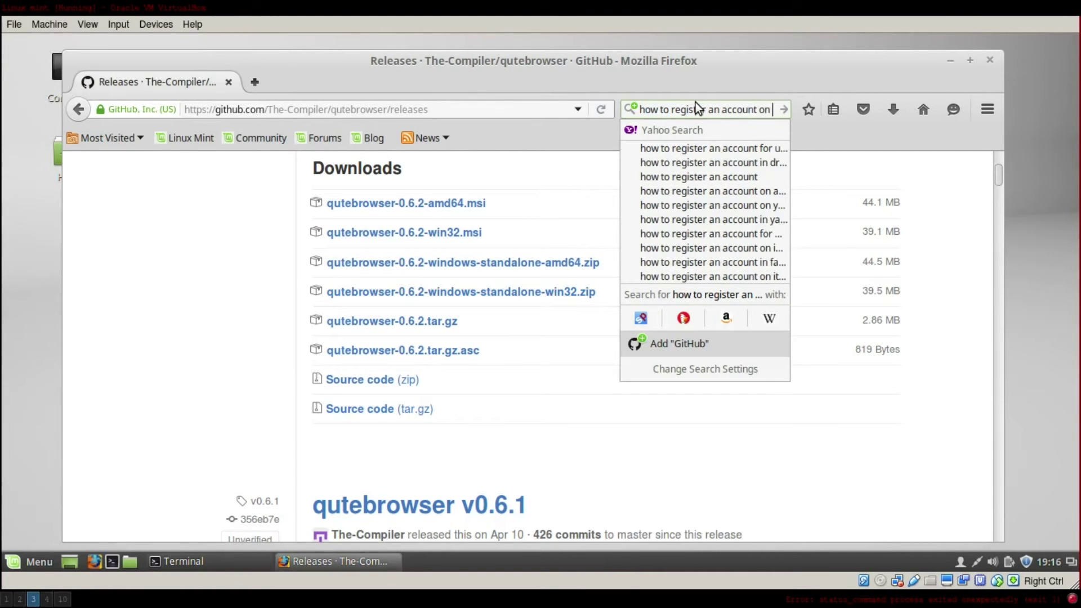
{"action": "key", "text": "Return"}
{"action": "key", "text": "alt+Tab"}
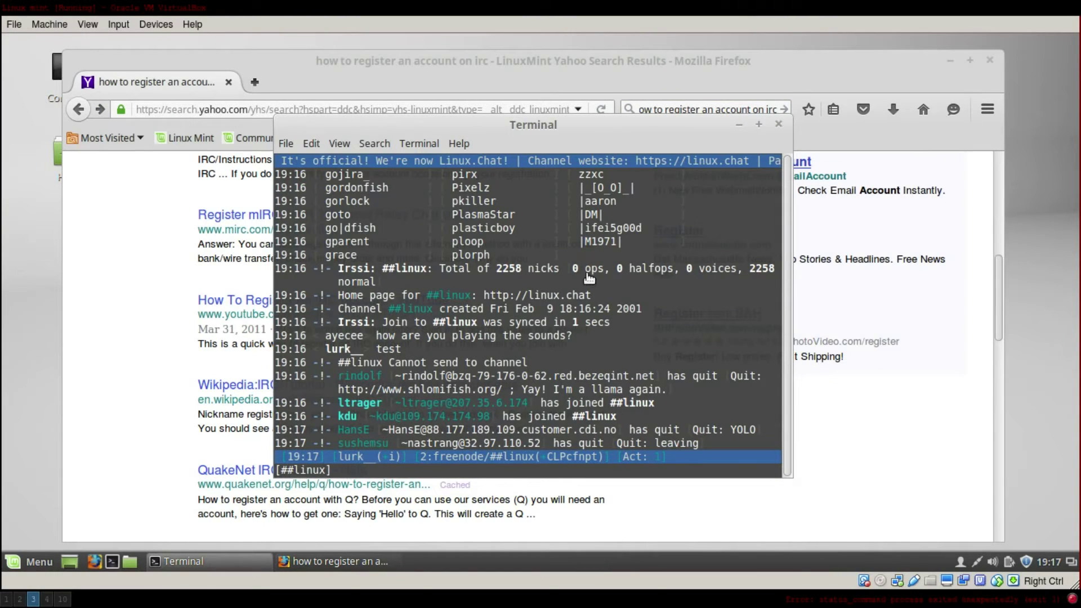
Enter the NickServ identify command for dreamerboy, then shrink and restore the terminal text size.
{"action": "type", "text": "/ms"}
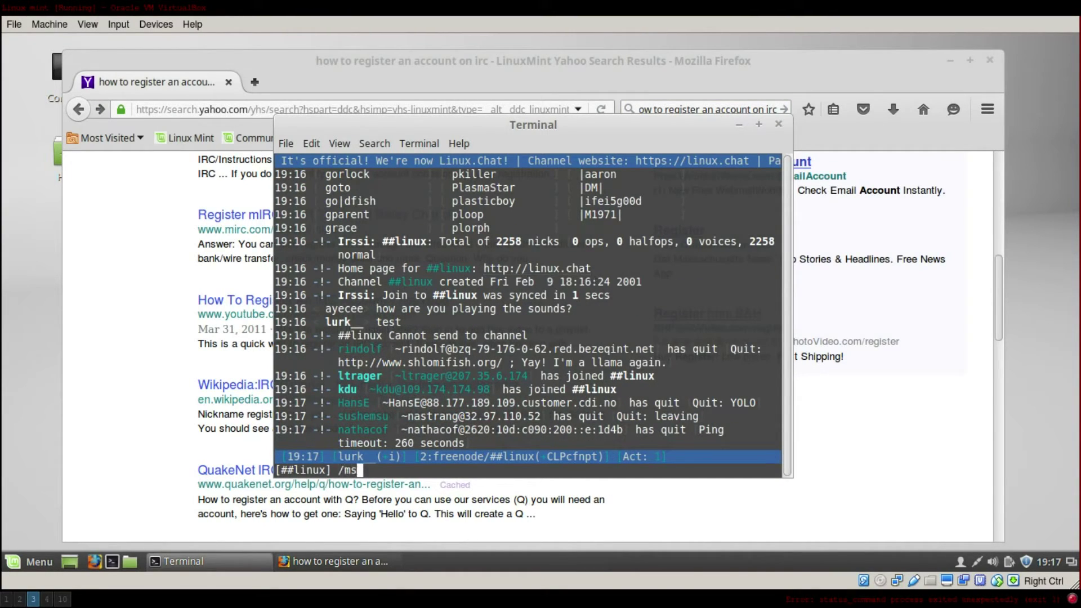
{"action": "type", "text": "g nickserv identify L"}
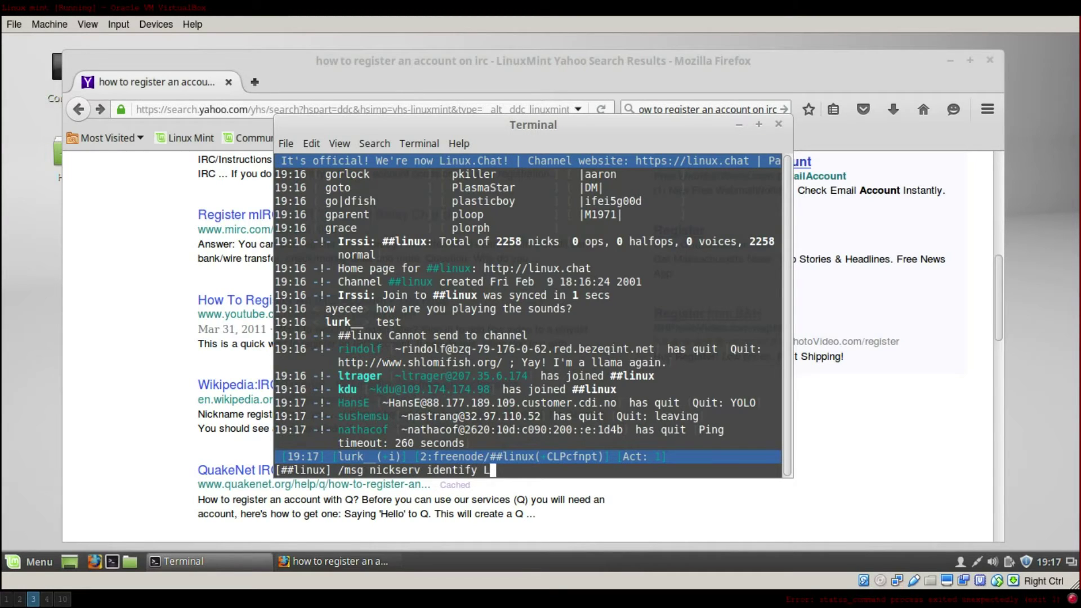
{"action": "key", "text": "BackSpace"}
{"action": "type", "text": "Dre"}
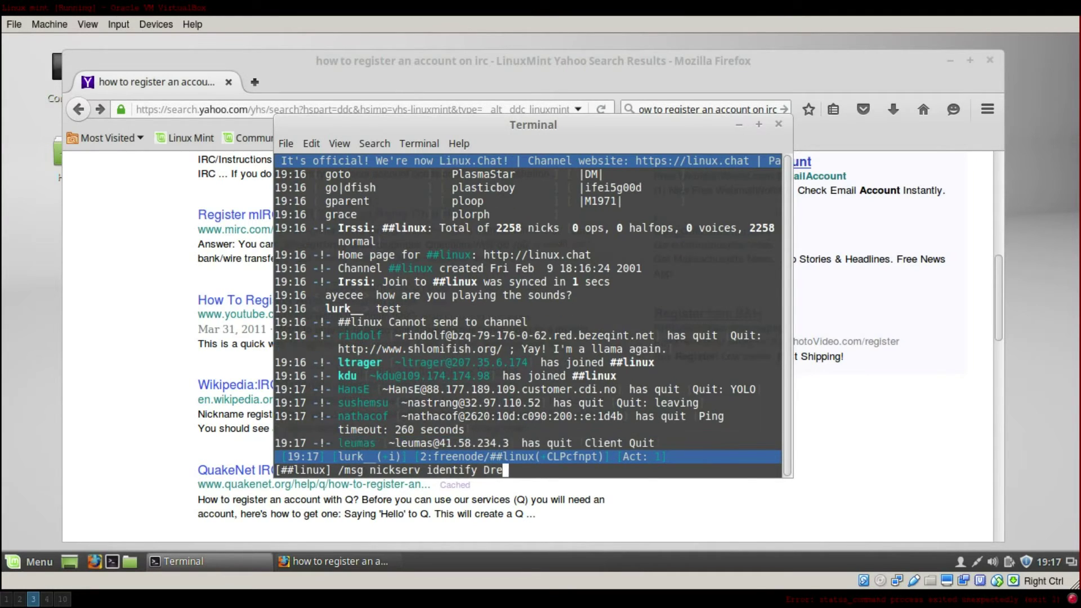
{"action": "key", "text": "BackSpace"}
{"action": "key", "text": "BackSpace"}
{"action": "key", "text": "BackSpace"}
{"action": "type", "text": "dreamerboy"}
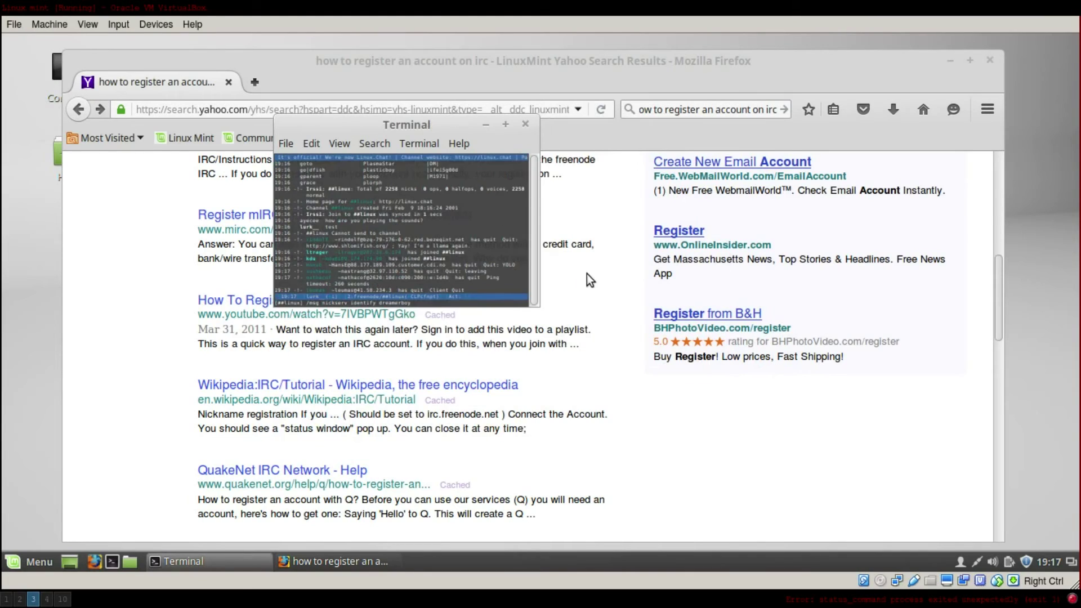
{"action": "key", "text": "ctrl+minus"}
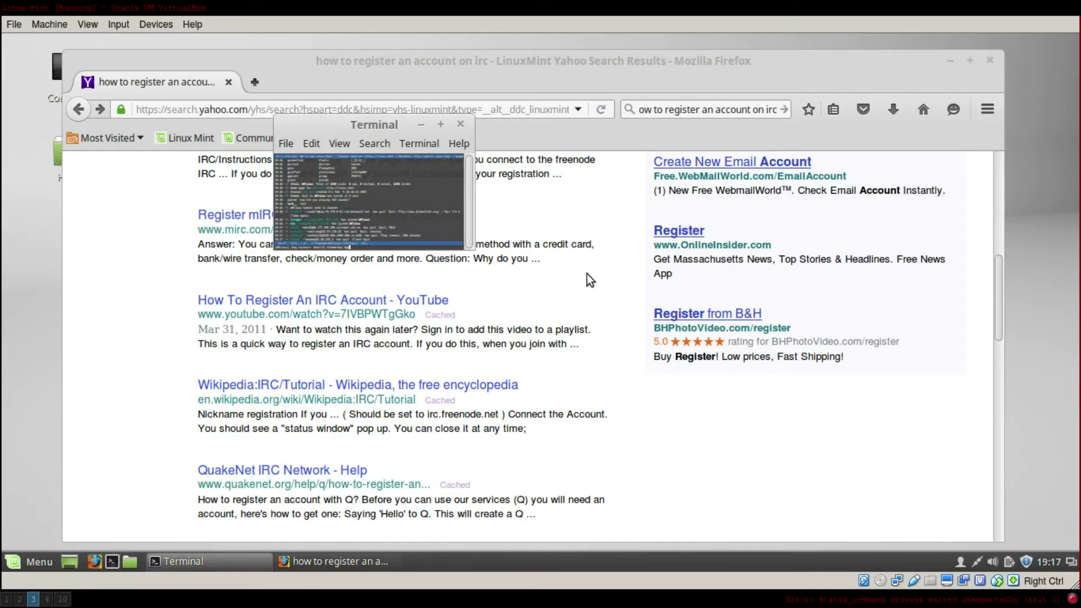
{"action": "key", "text": "ctrl+0"}
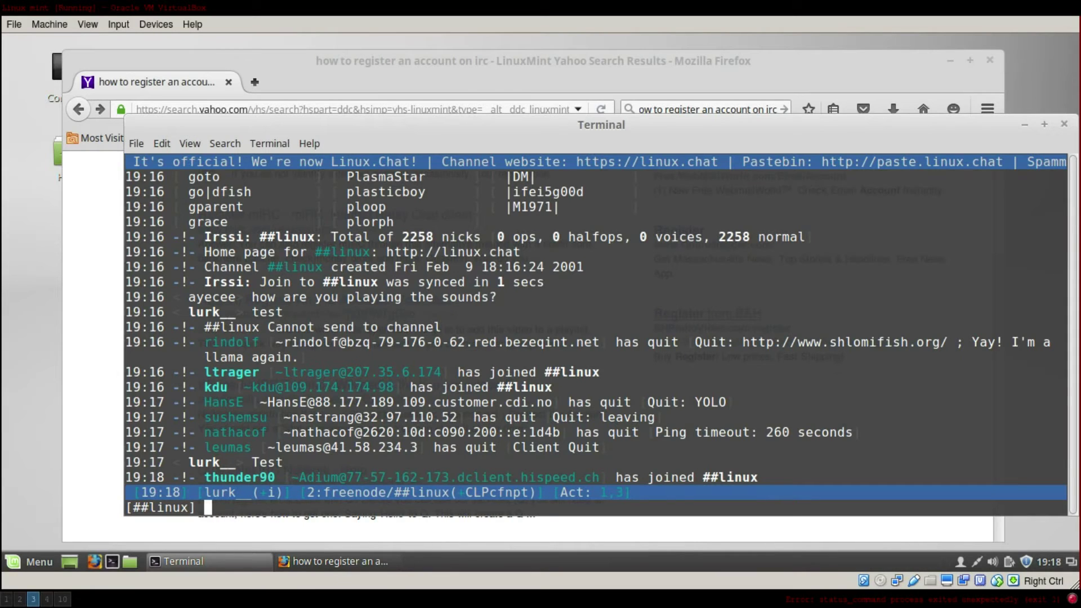
Join #something, send 'see', and change the nickname to DreamerBoy.
{"action": "type", "text": "/j #something"}
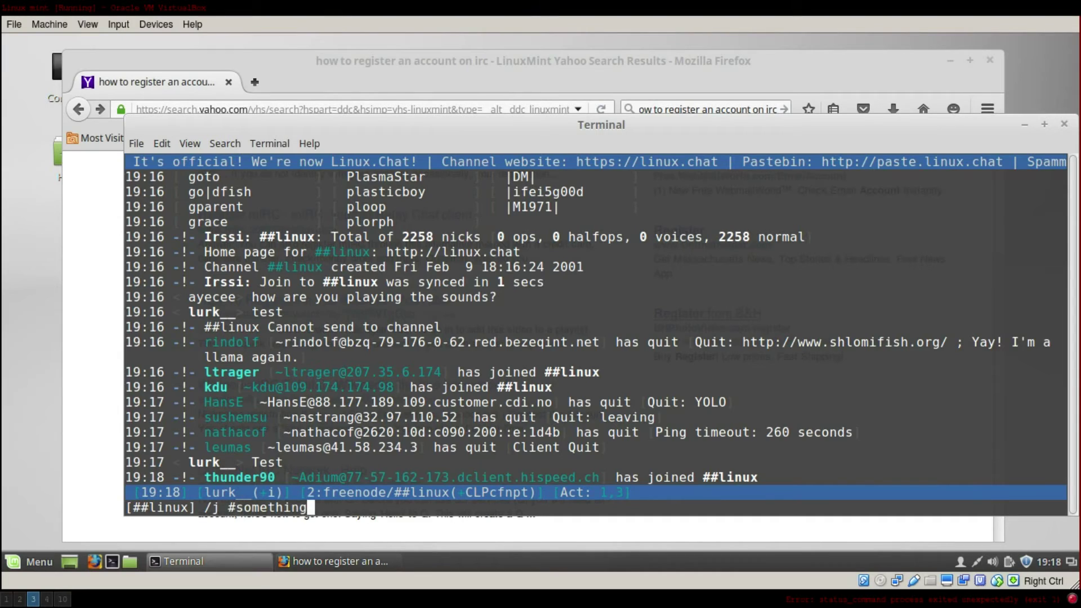
{"action": "key", "text": "Return"}
{"action": "type", "text": "see"}
{"action": "key", "text": "Return"}
{"action": "type", "text": "/nick Dreamer8"}
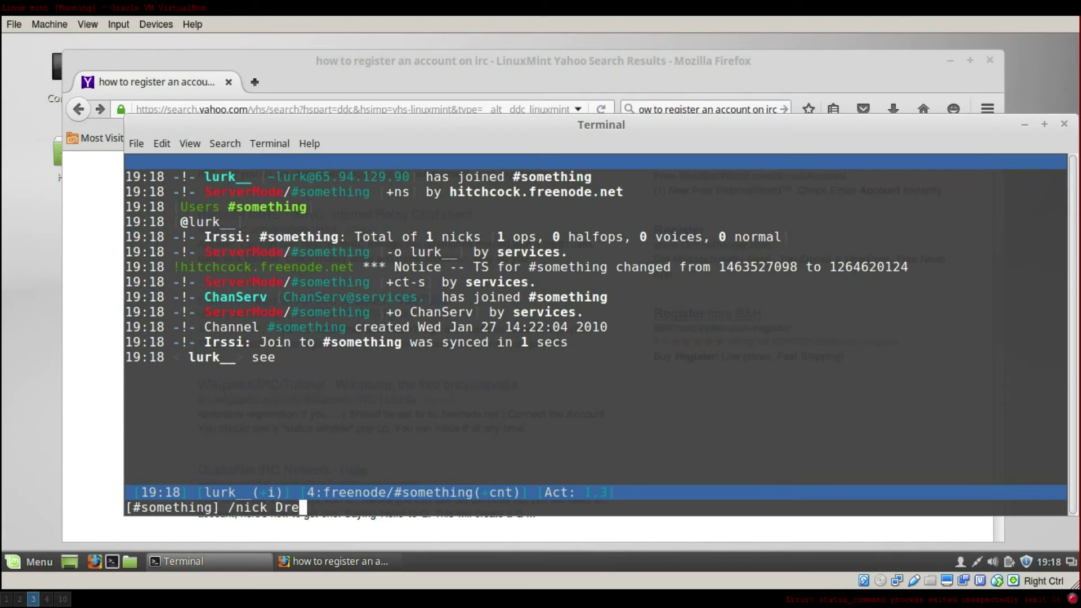
{"action": "key", "text": "Return"}
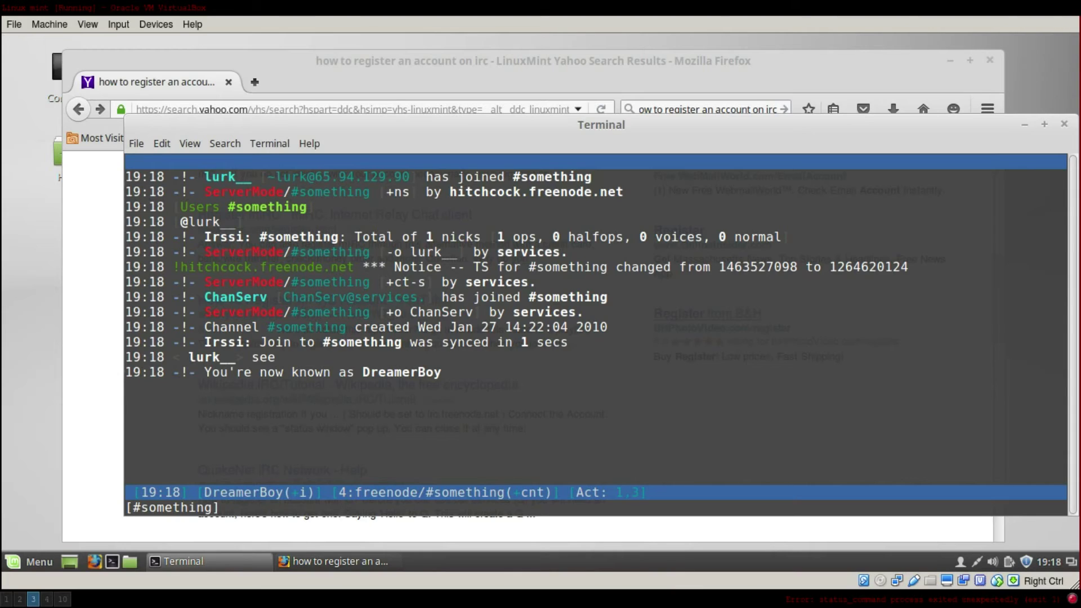
Send 'hey' and '#java', then join ##java and ##php.
{"action": "type", "text": "hey"}
{"action": "key", "text": "Return"}
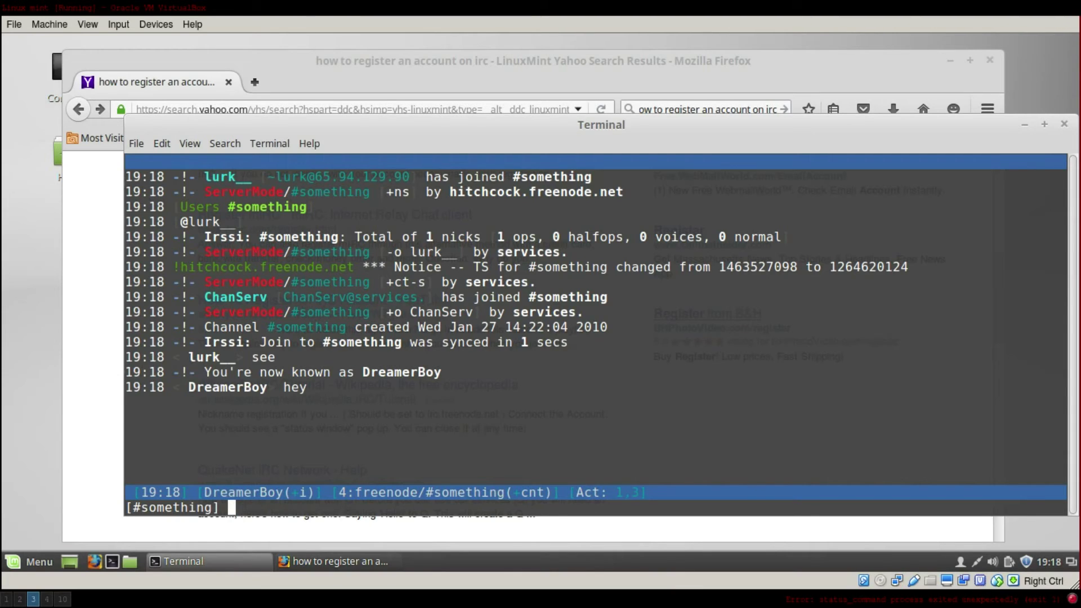
{"action": "type", "text": "#java"}
{"action": "key", "text": "Return"}
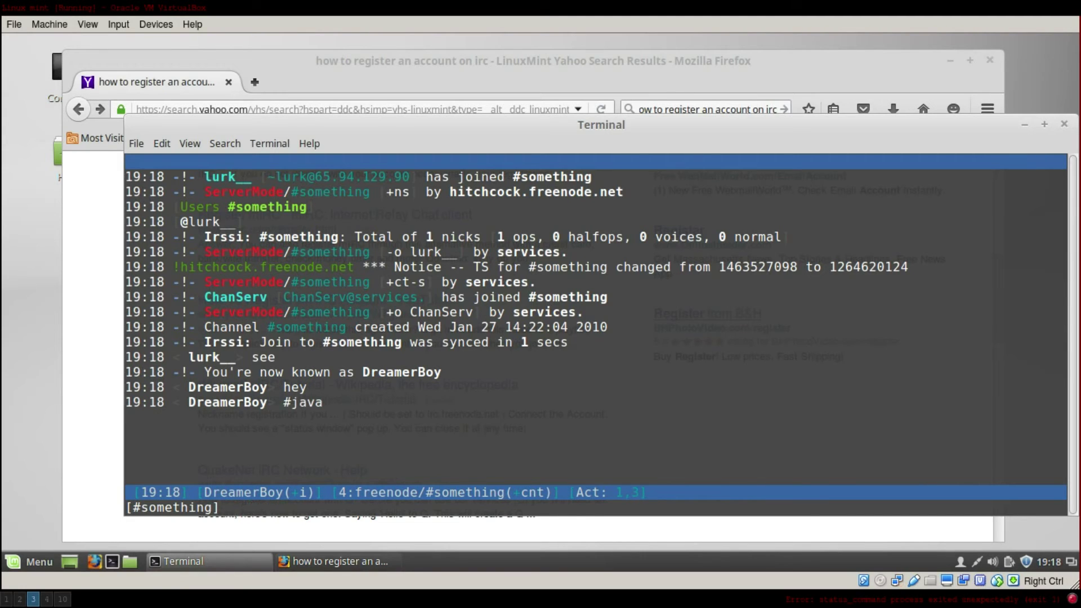
{"action": "type", "text": "/j #java"}
{"action": "key", "text": "Return"}
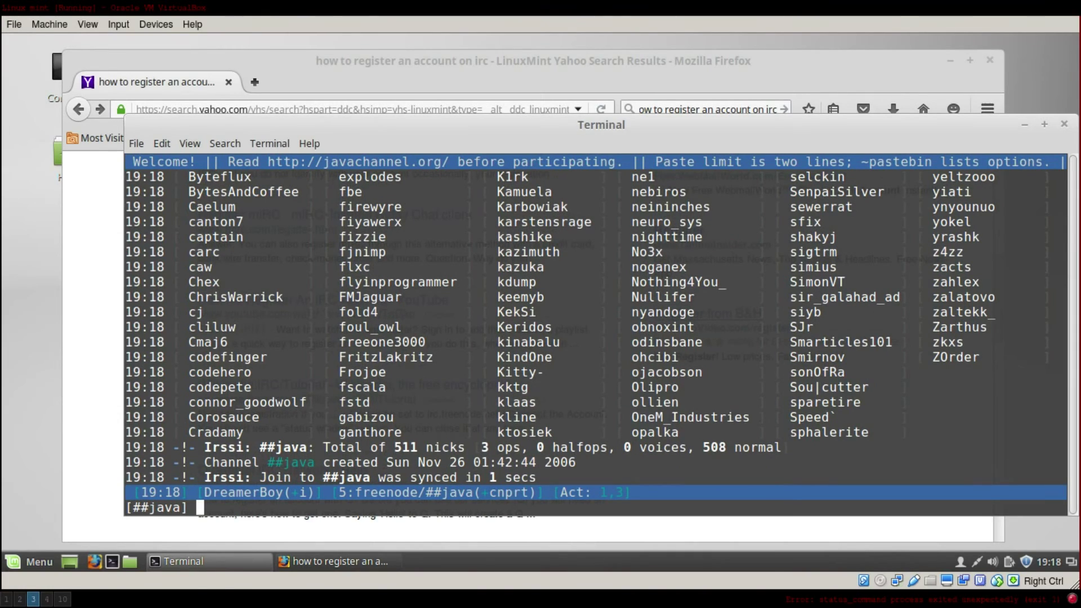
{"action": "type", "text": "/j #php"}
{"action": "key", "text": "Return"}
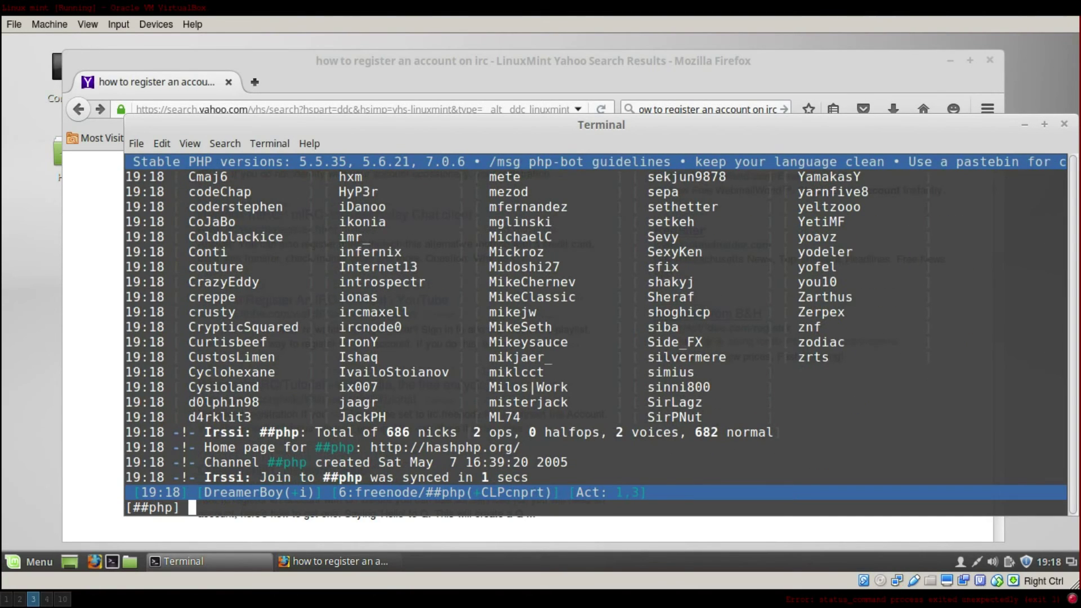
Leave ##php, ##java and #something with /part.
{"action": "type", "text": "/part"}
{"action": "key", "text": "Return"}
{"action": "type", "text": "/part"}
{"action": "key", "text": "Return"}
{"action": "type", "text": "/part"}
{"action": "key", "text": "Return"}
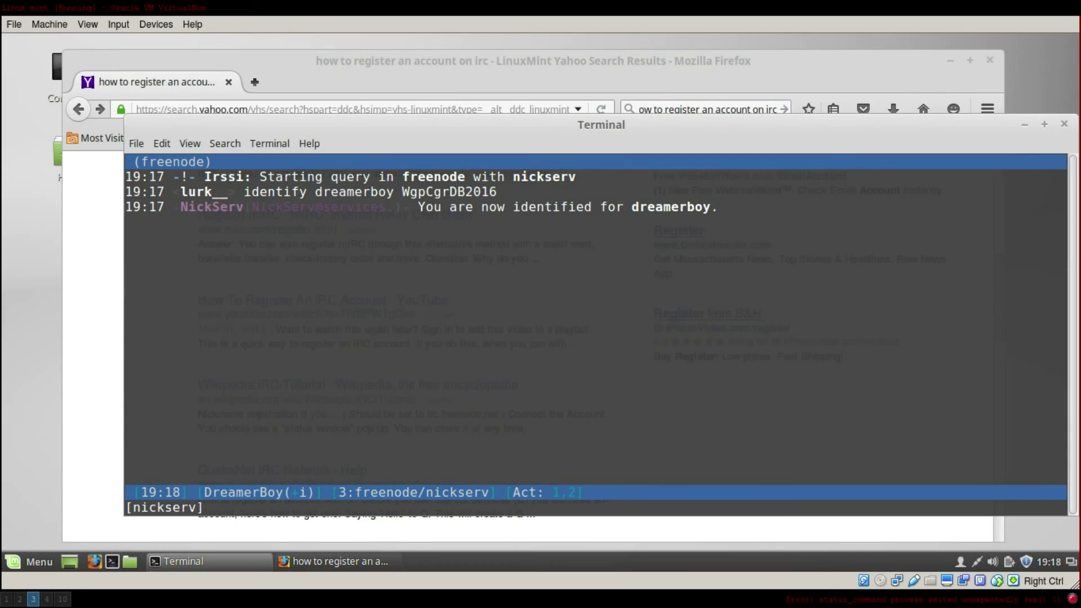
{"action": "type", "text": "/part"}
{"action": "key", "text": "Return"}
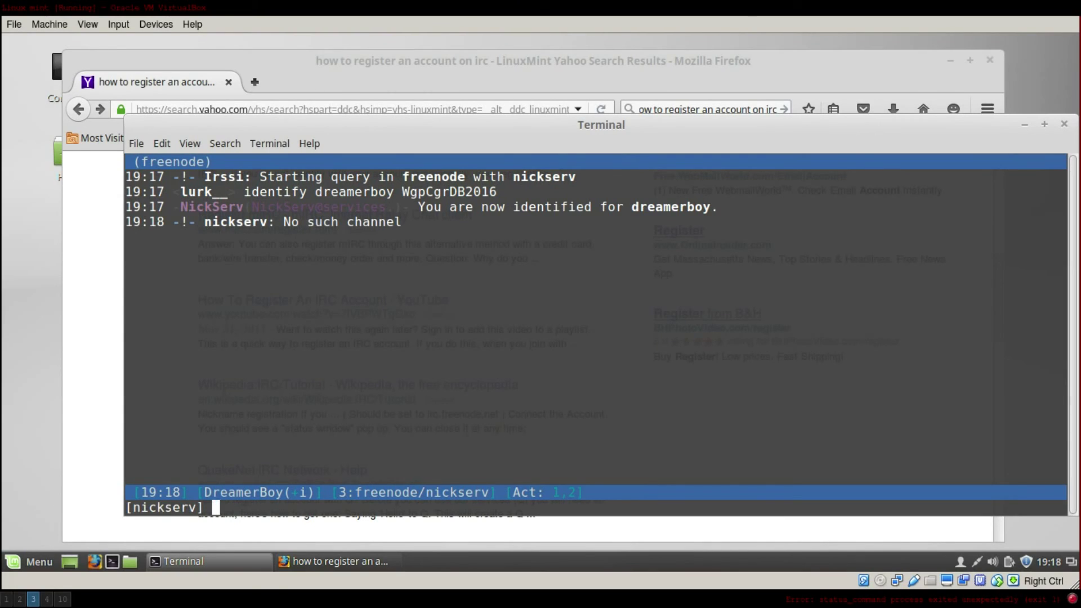